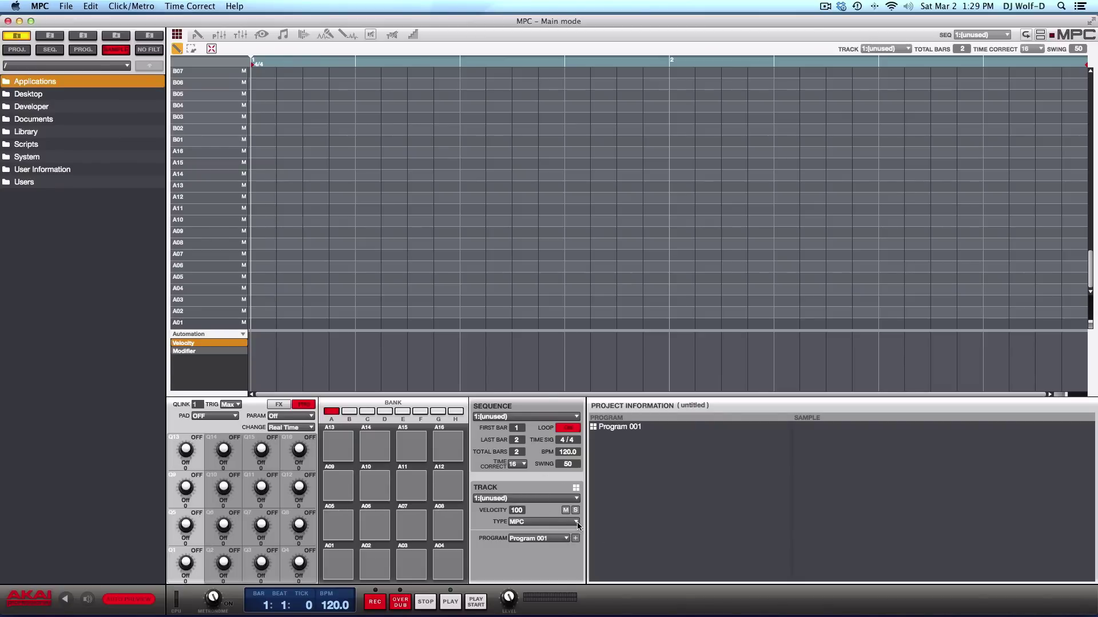
Step: Set Track 01's track type to Plugin and leave its plugin slot unassigned
click(576, 523)
click(561, 549)
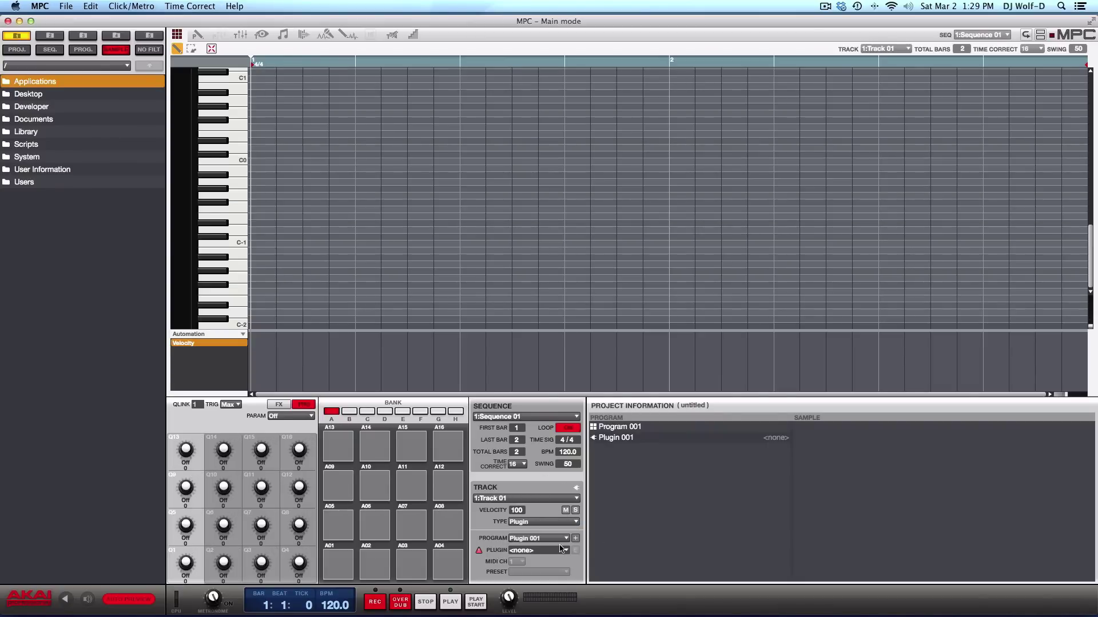
click(566, 550)
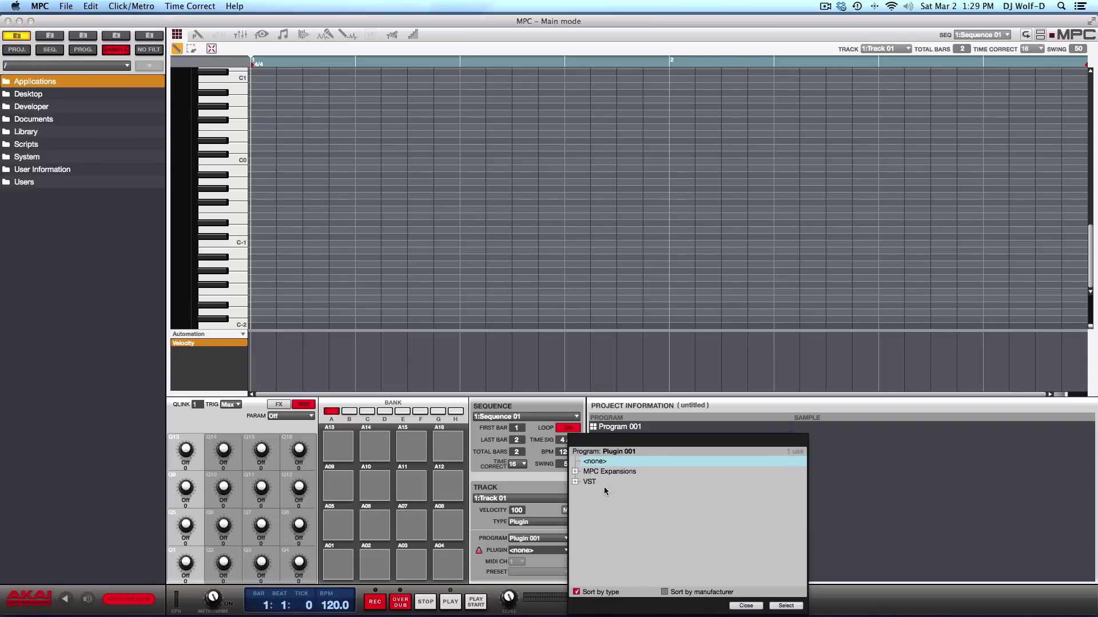
click(575, 472)
click(746, 606)
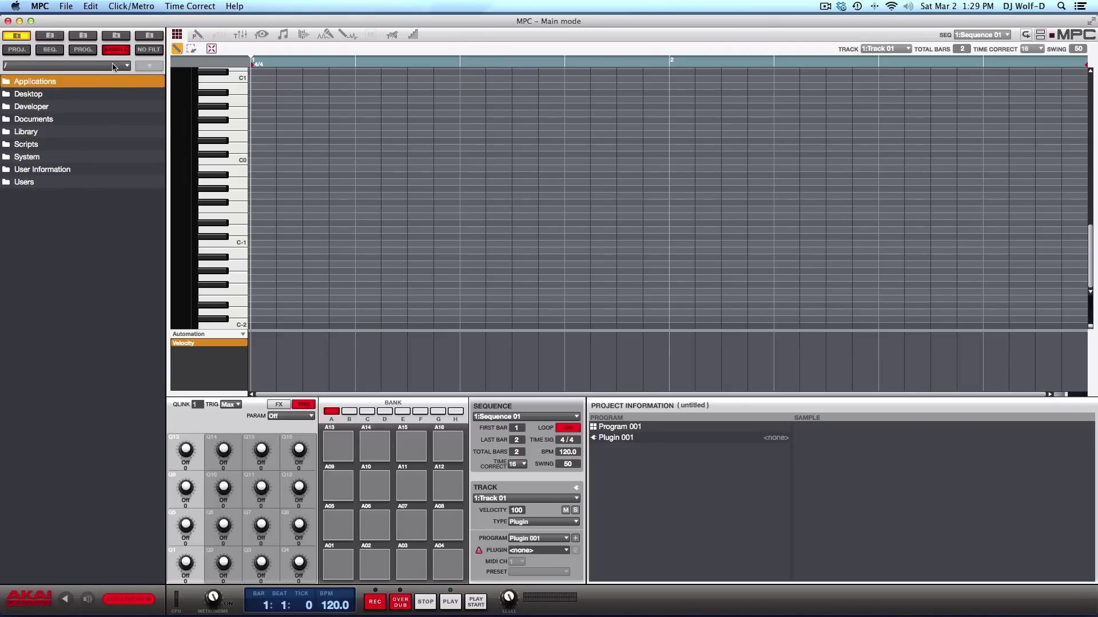
Step: Browse to MPC Factory Content > MPC Drum Content > Drum Kits
click(127, 67)
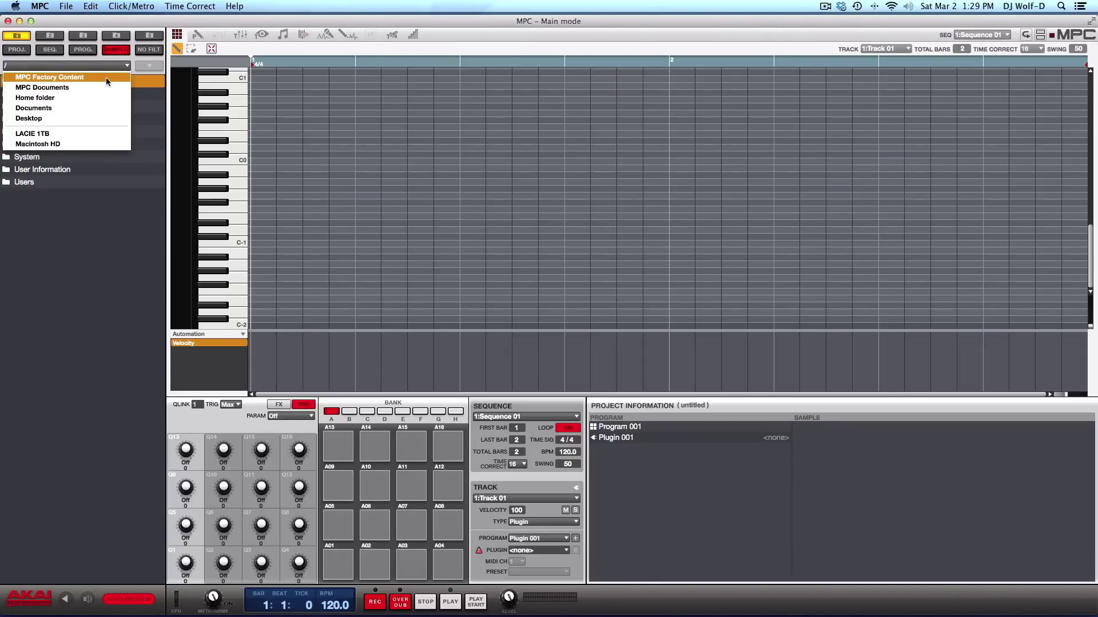
click(106, 79)
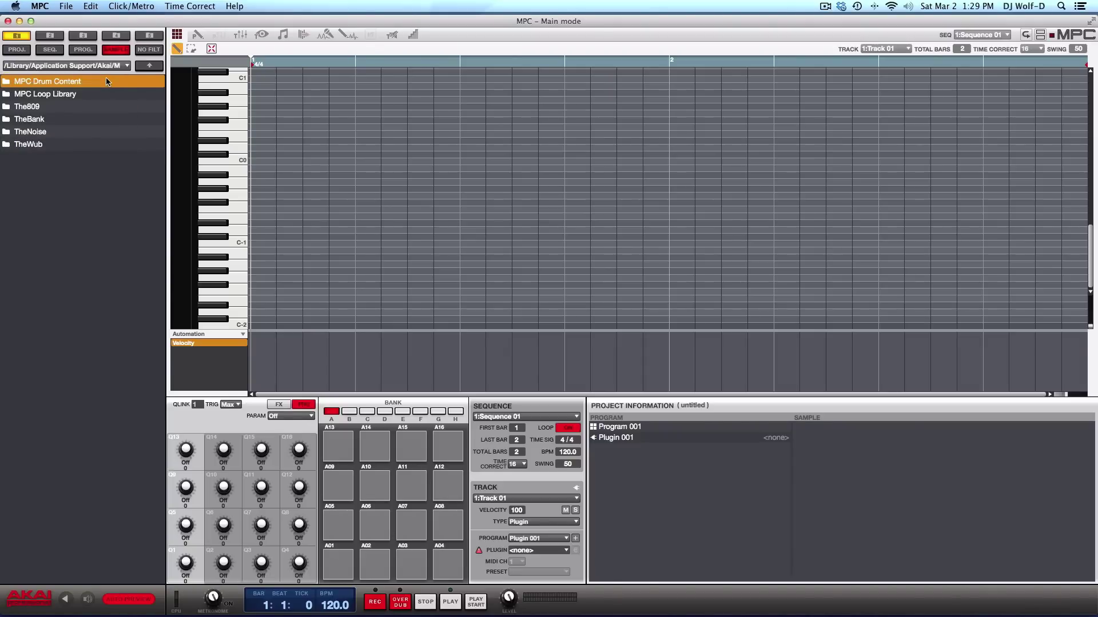
double_click(58, 87)
click(12, 97)
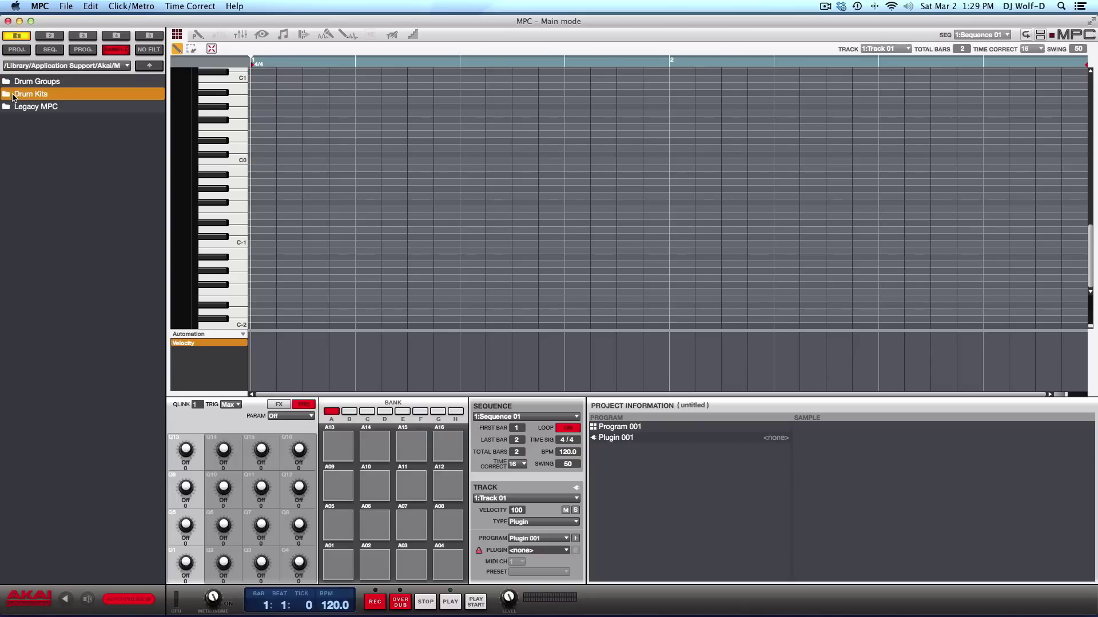
double_click(13, 98)
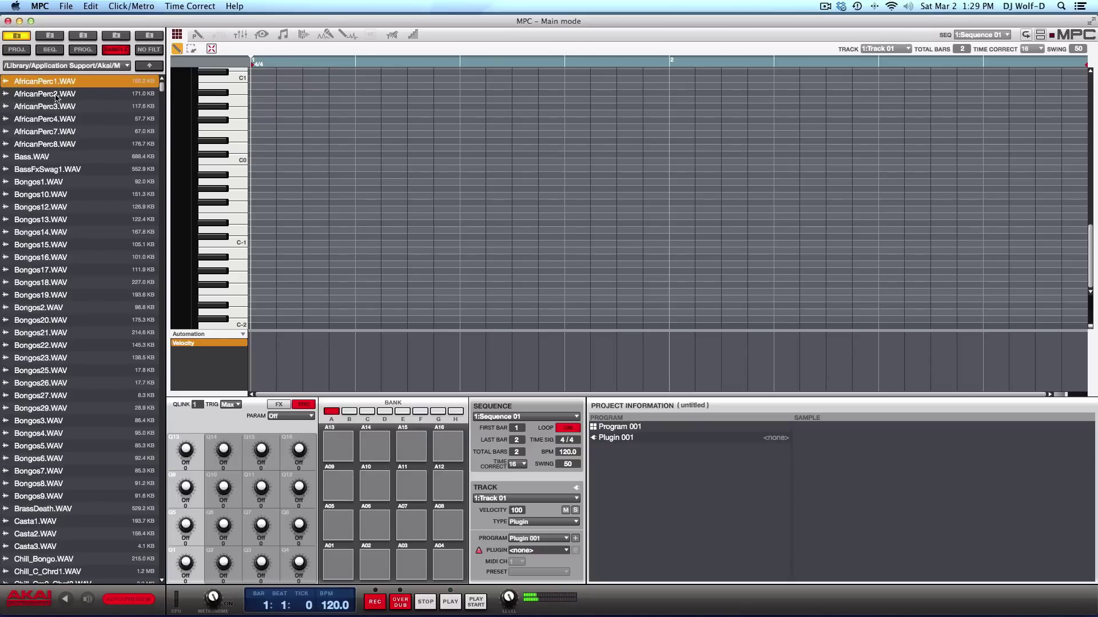
Step: Cycle the browser through the PROG., SEQ. and SAMPLE filters and scroll the file list
click(89, 52)
click(56, 51)
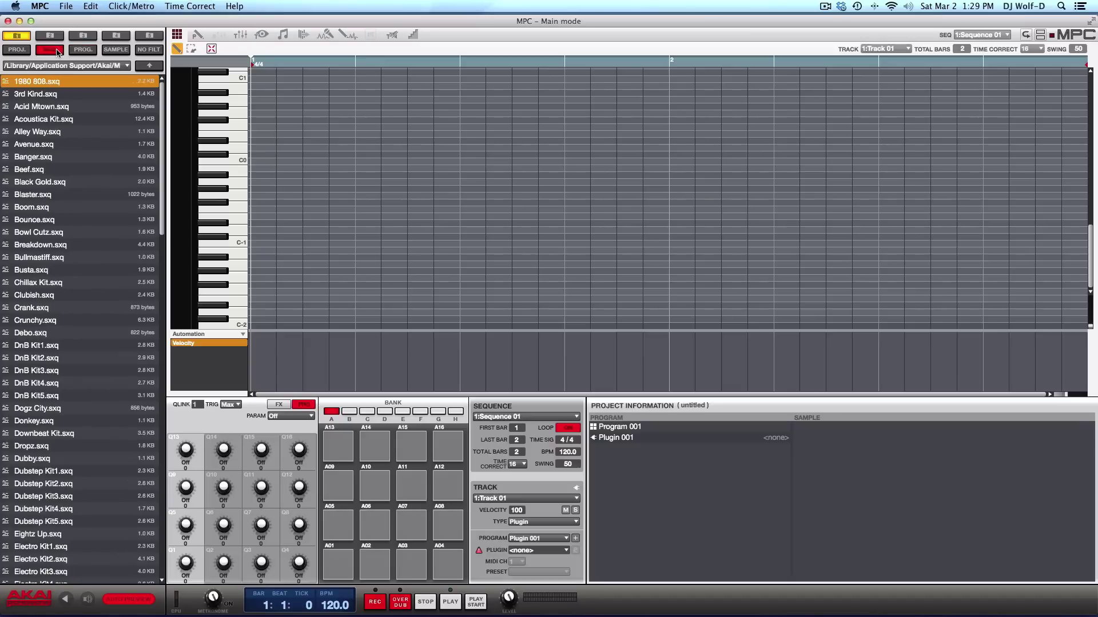
click(115, 51)
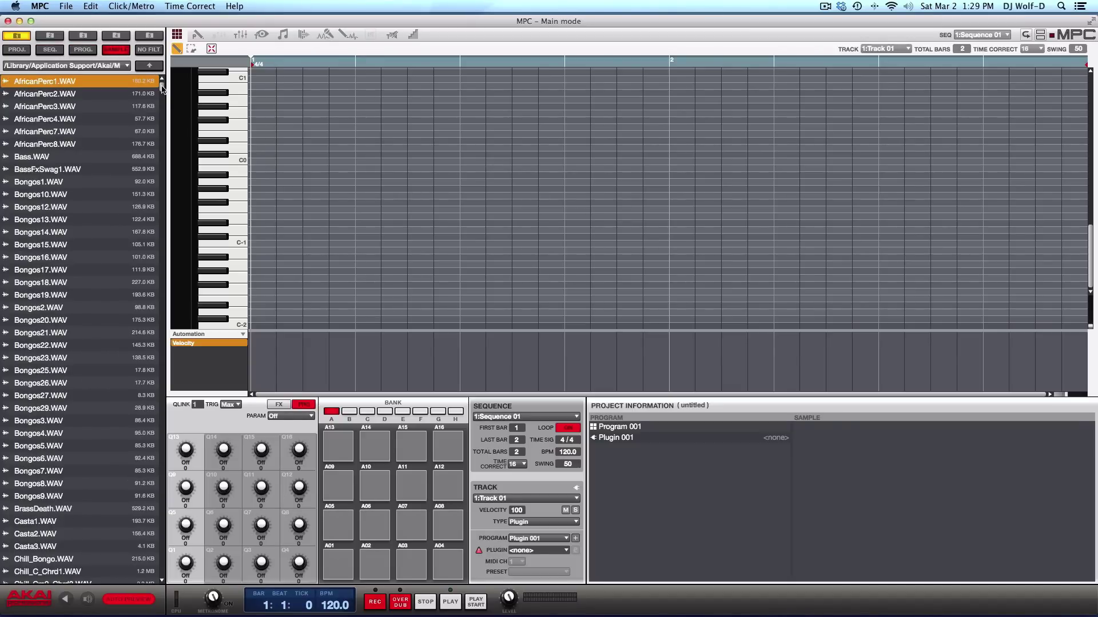
drag(162, 89, 174, 56)
Step: Load the 1980 808.xpm program onto Track 01 using the PROG. filter
click(83, 49)
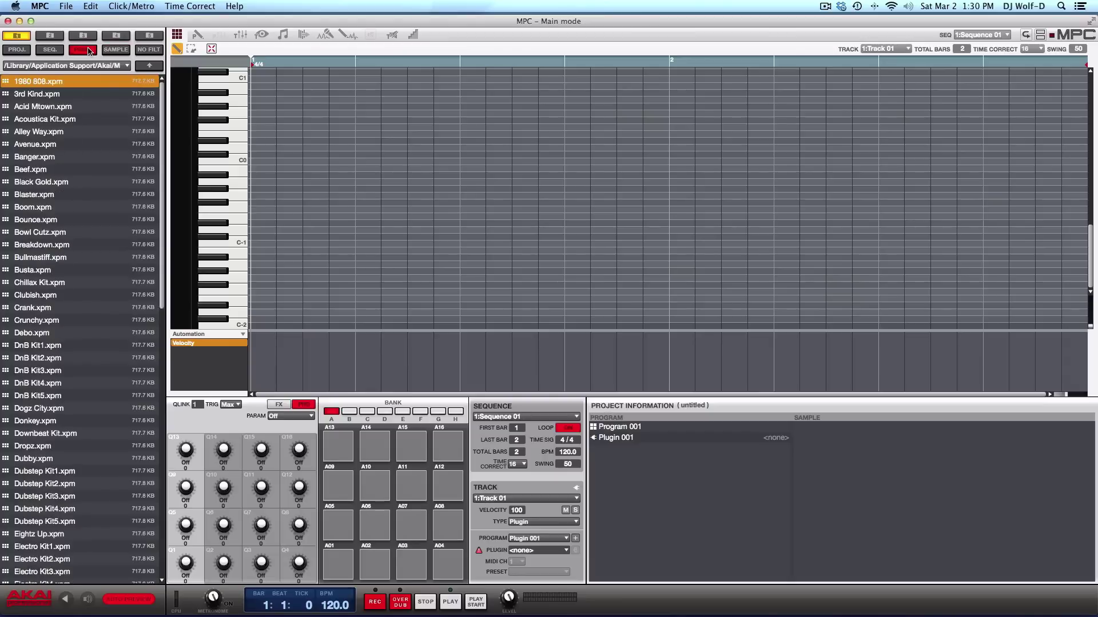
drag(49, 83, 344, 567)
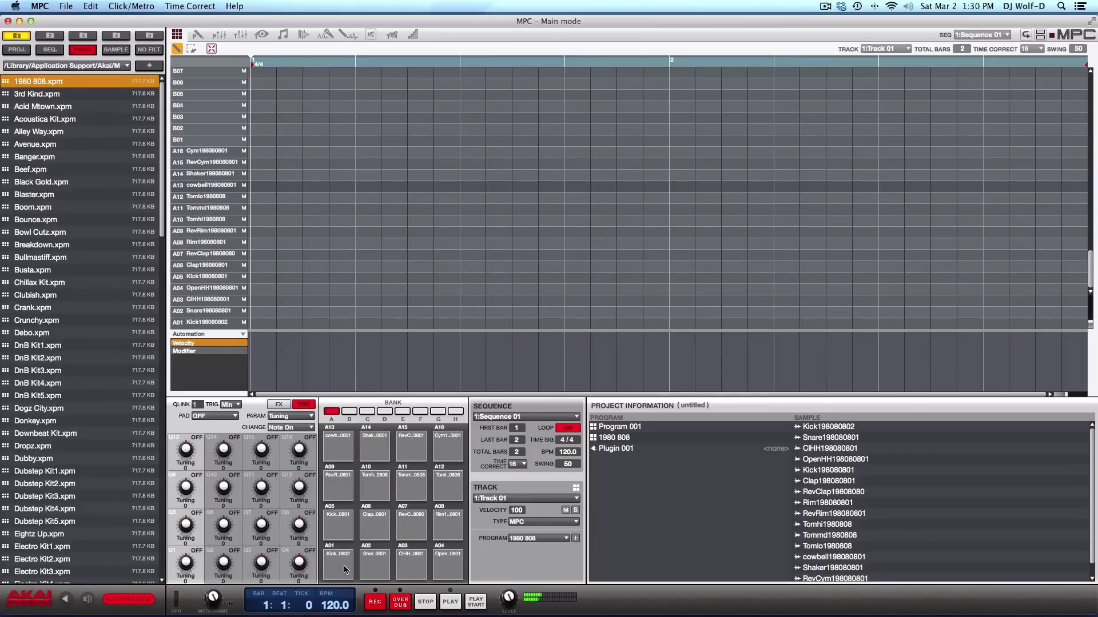
click(159, 65)
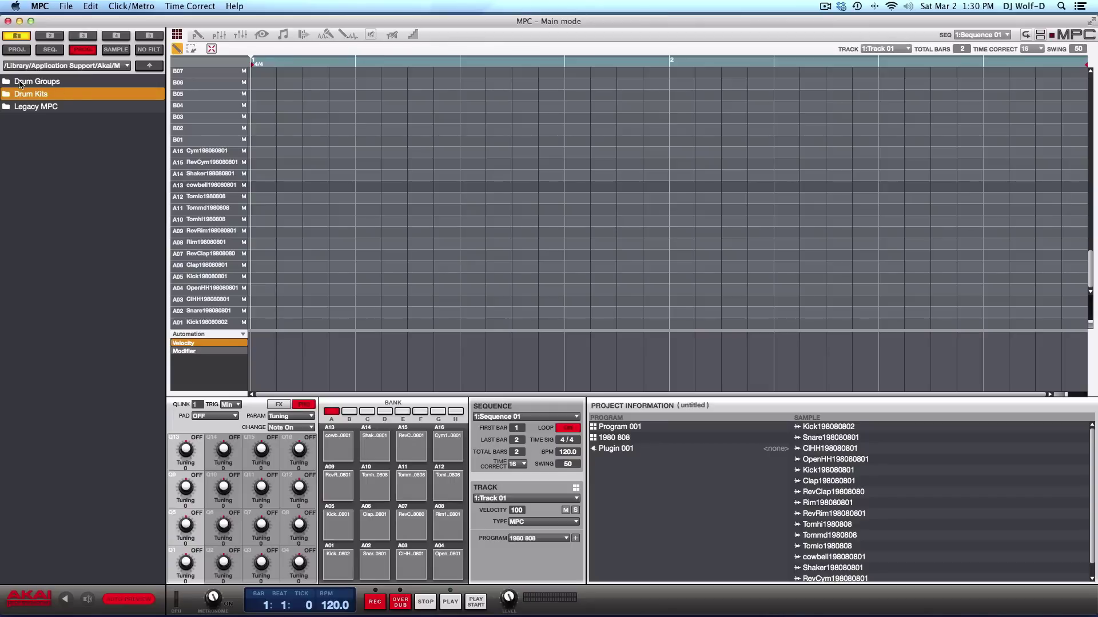
Step: Browse the sample files in the Drum Groups folder, then go up one level
click(21, 84)
double_click(20, 84)
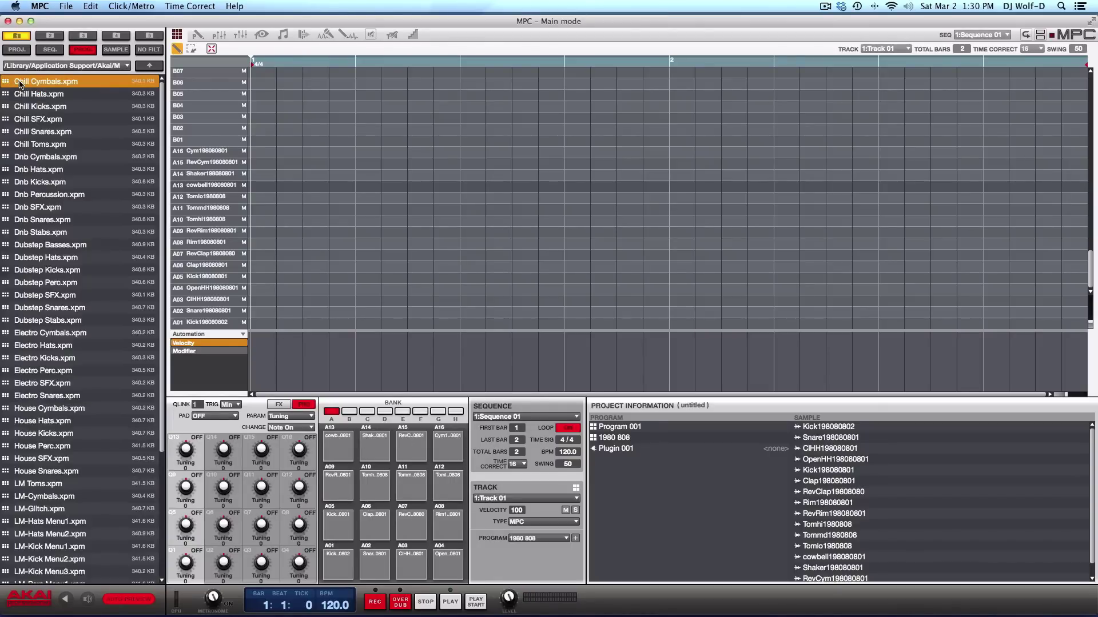
click(116, 50)
scroll(163, 109, down, 5)
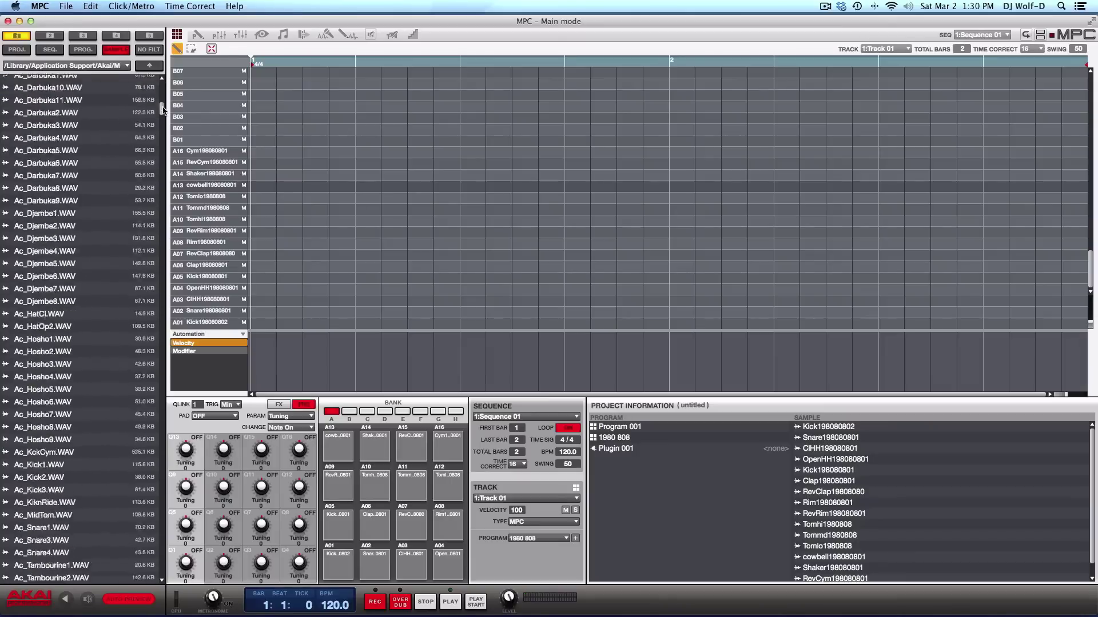
drag(163, 109, 172, 566)
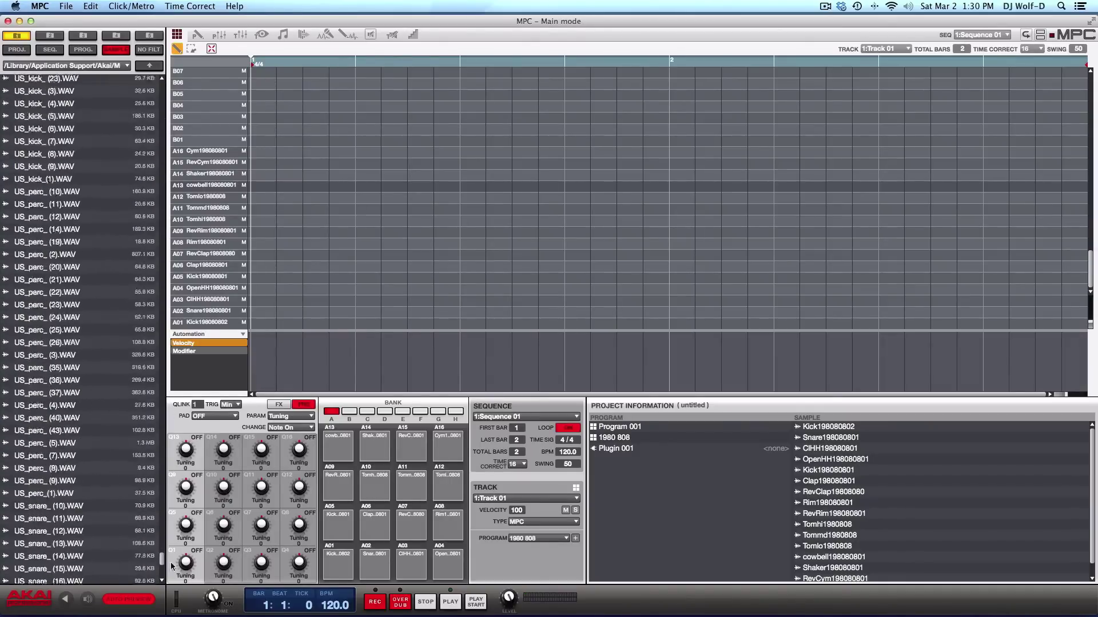
click(149, 66)
Step: Navigate from MPC Factory Content through MPC Drum Content into the Legacy MPC folder
click(149, 66)
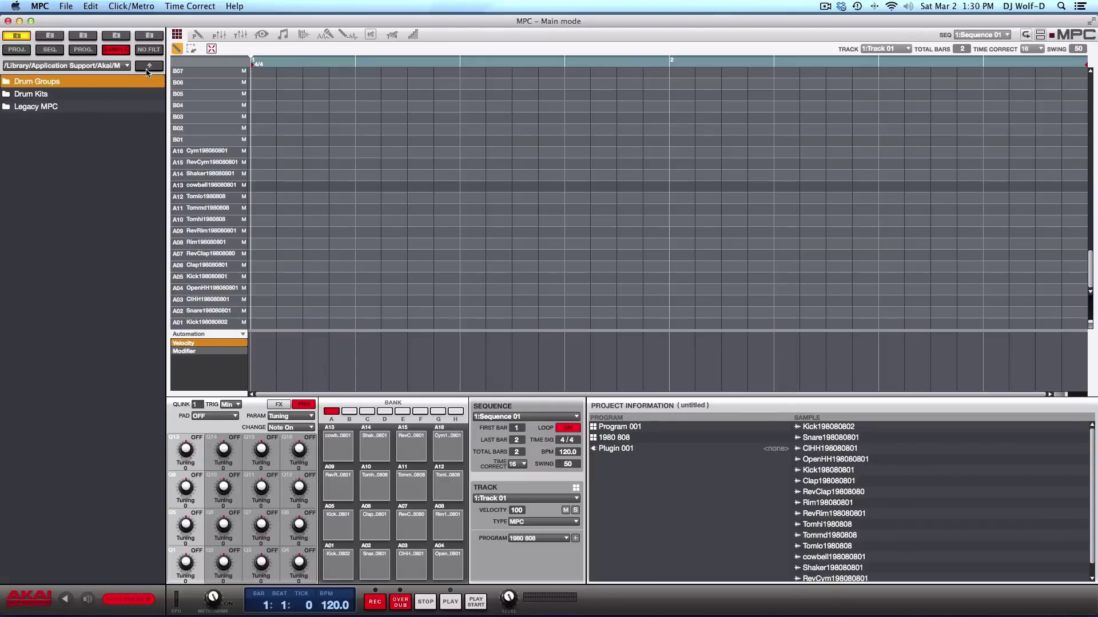
click(147, 68)
click(125, 66)
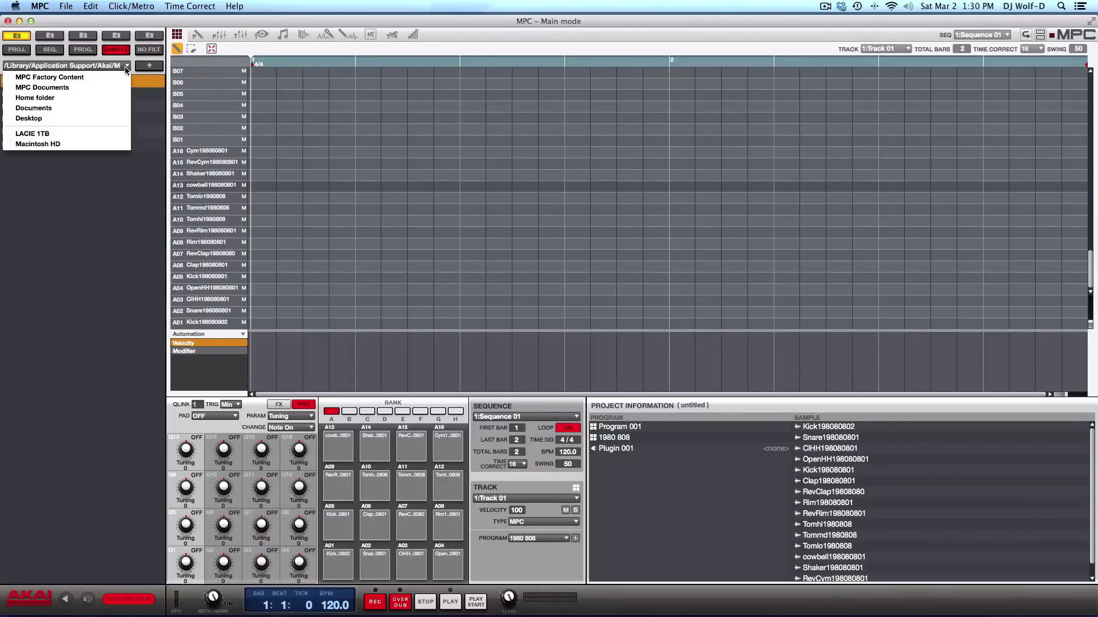
click(115, 77)
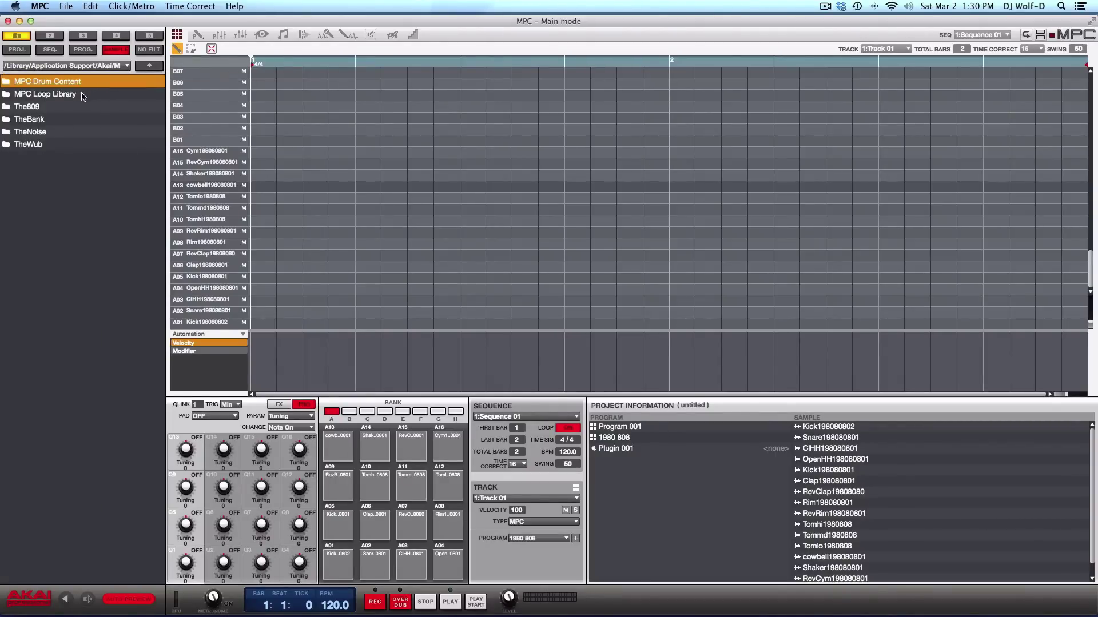
double_click(87, 84)
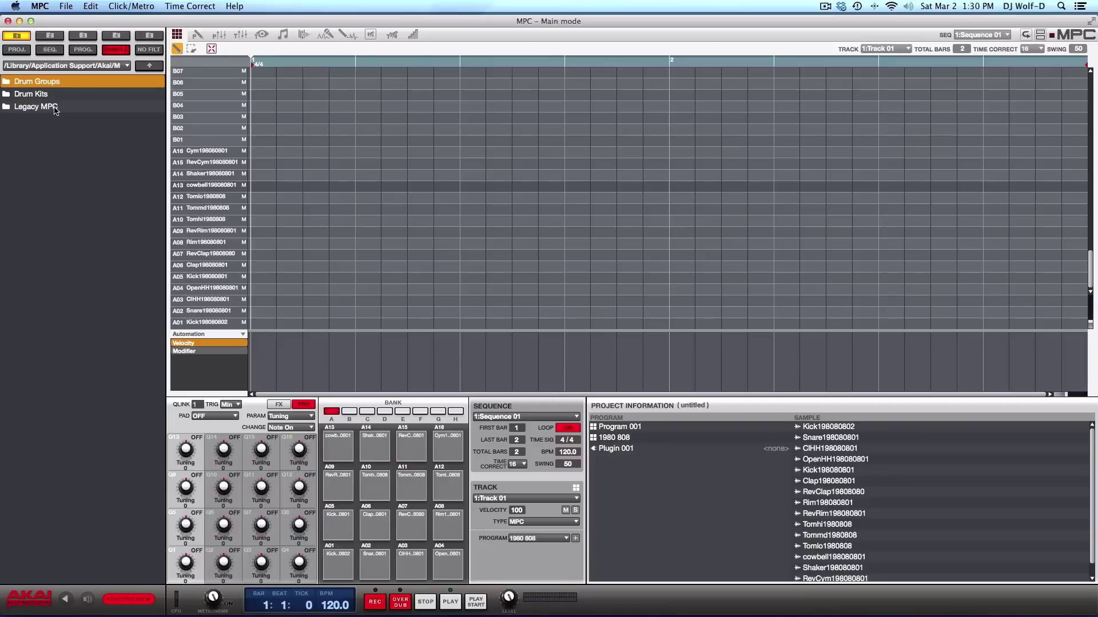
double_click(54, 109)
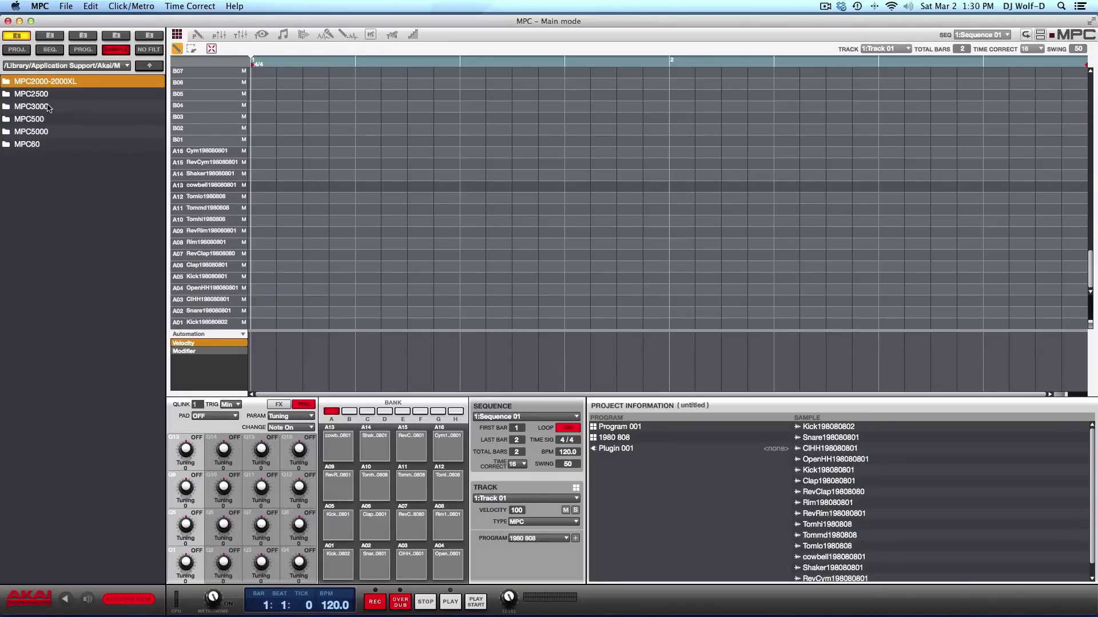
Step: Browse the MPC3000 Natural and Percussion sample folders
double_click(6, 109)
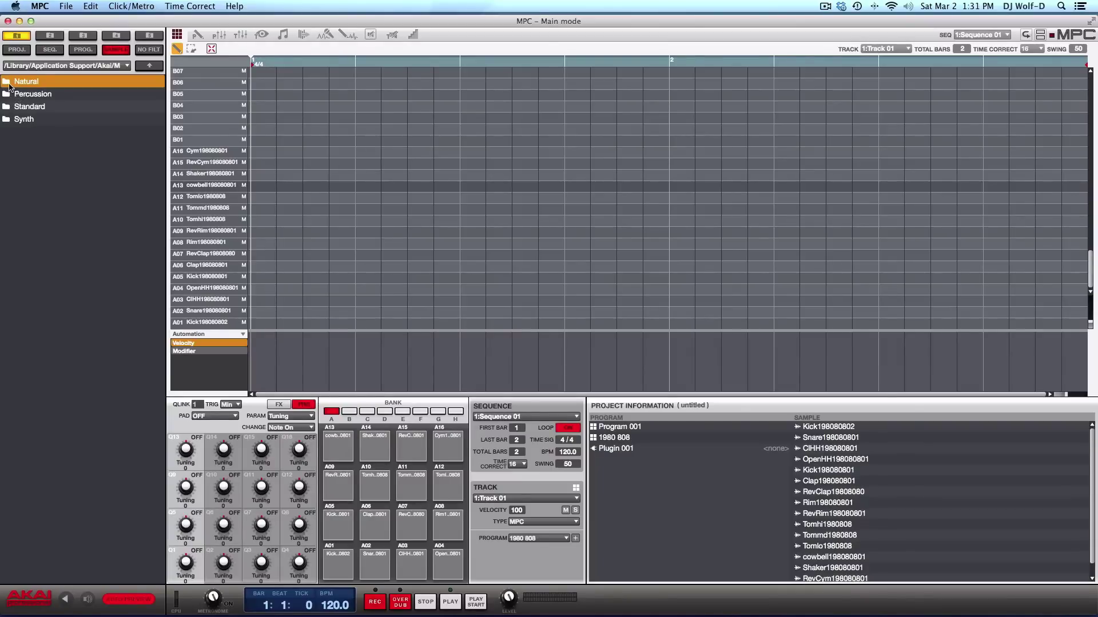
double_click(8, 84)
drag(163, 98, 171, 74)
click(149, 66)
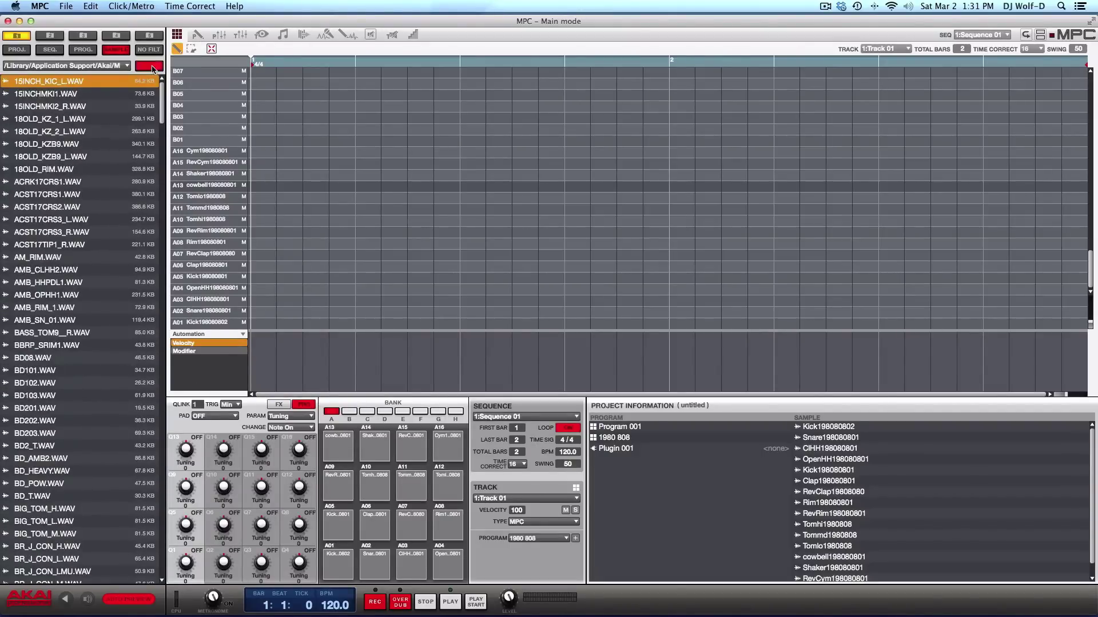
double_click(21, 93)
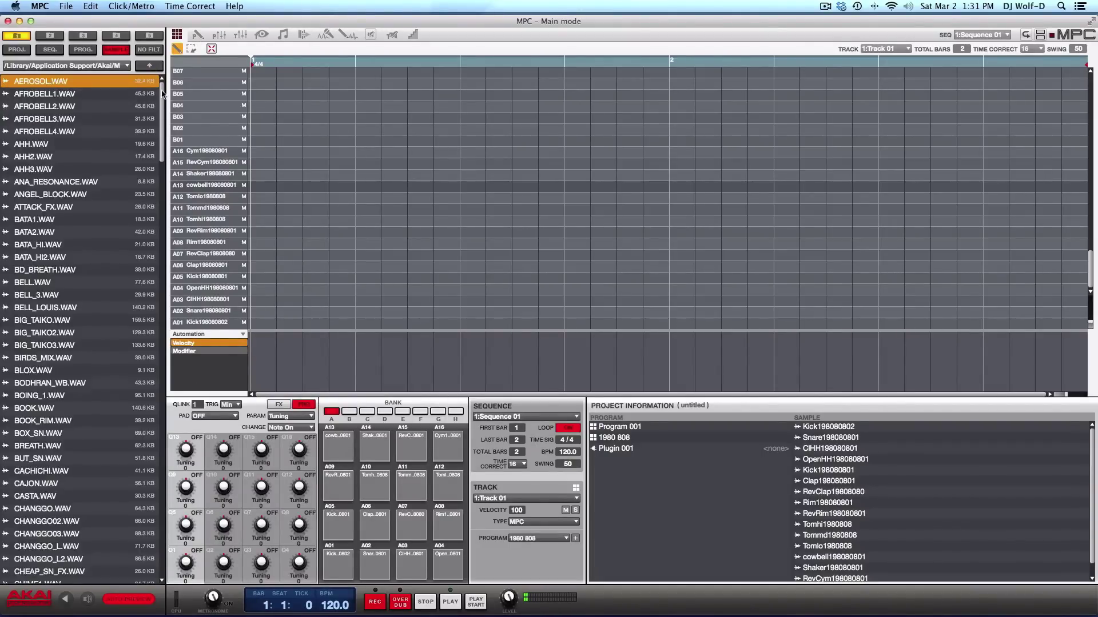
mouse_move(163, 95)
mouse_down()
mouse_move(183, 439)
mouse_move(165, 78)
mouse_up()
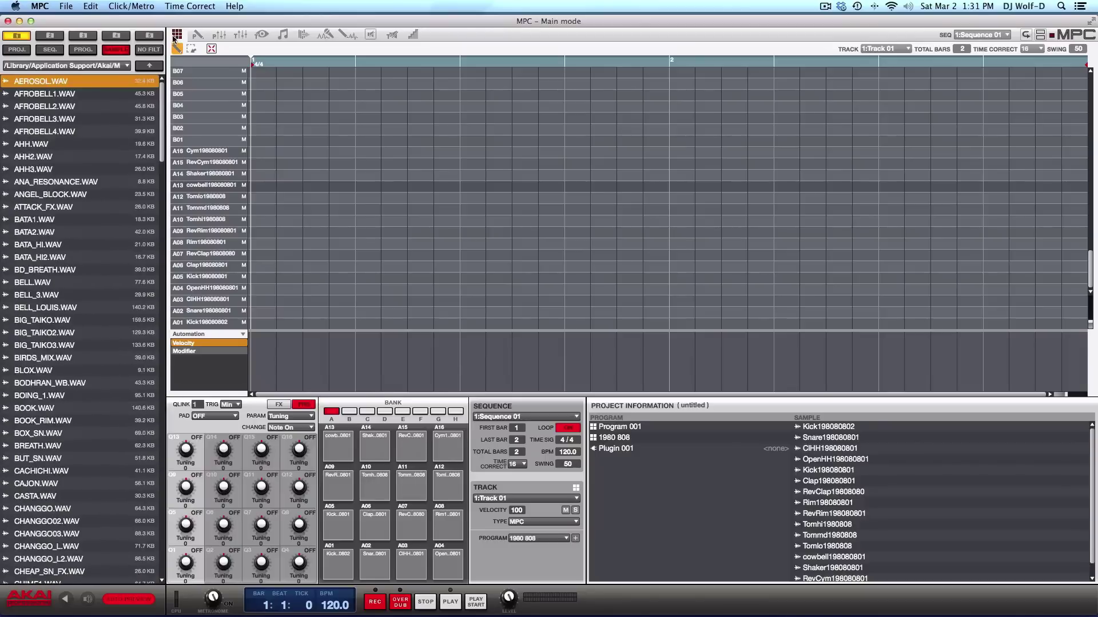
click(149, 66)
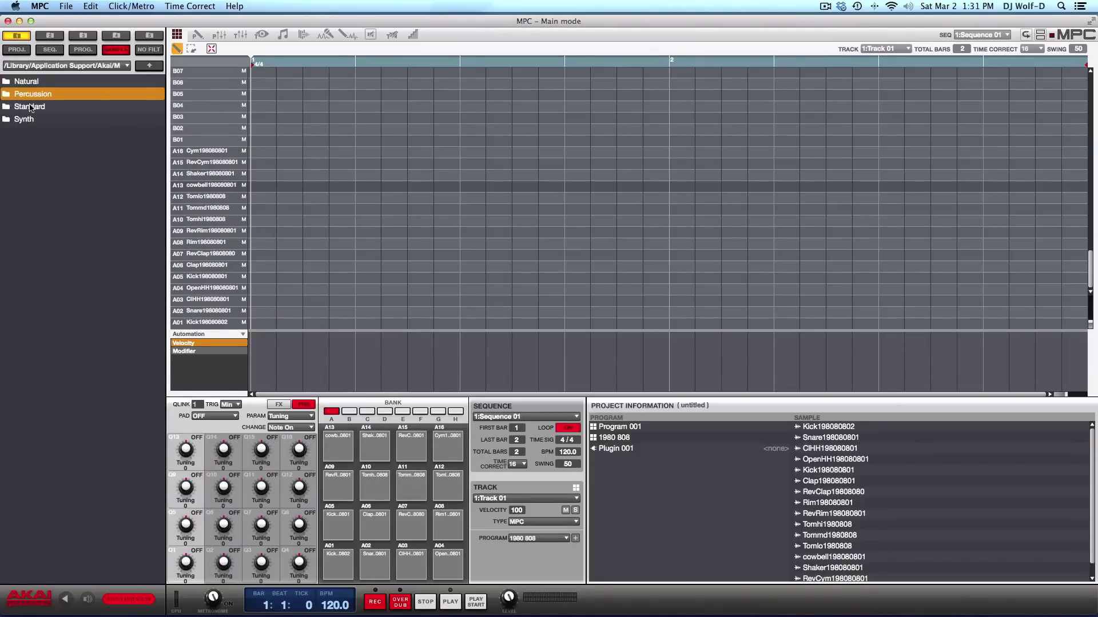
Step: Browse the MPC3000 Standard samples, then climb back to the factory content top folder
double_click(33, 108)
drag(164, 98, 146, 29)
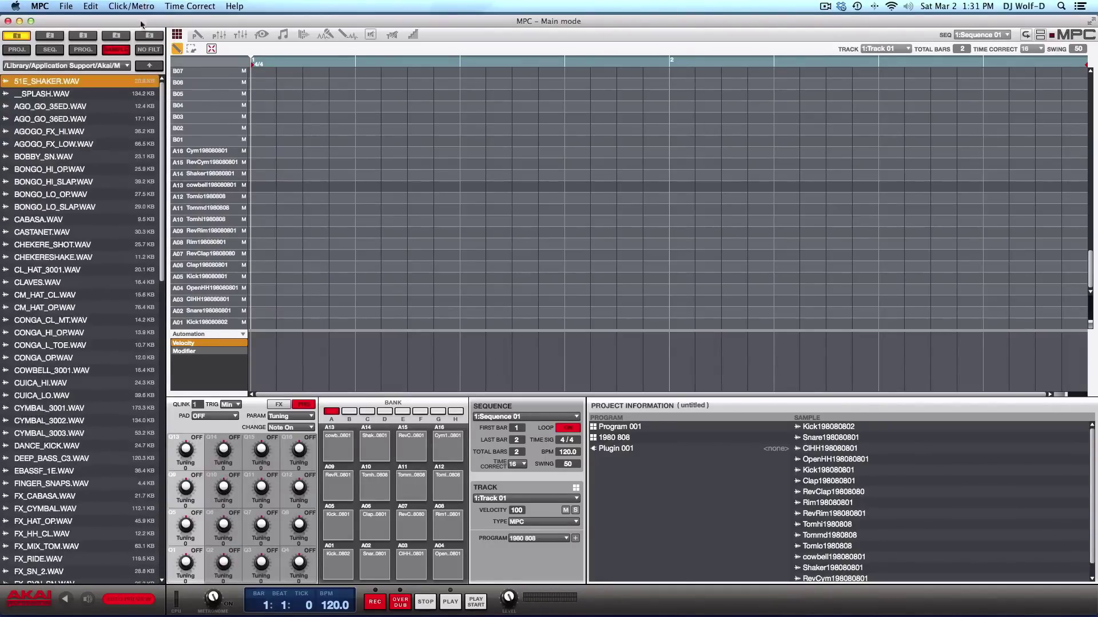
click(149, 66)
click(149, 67)
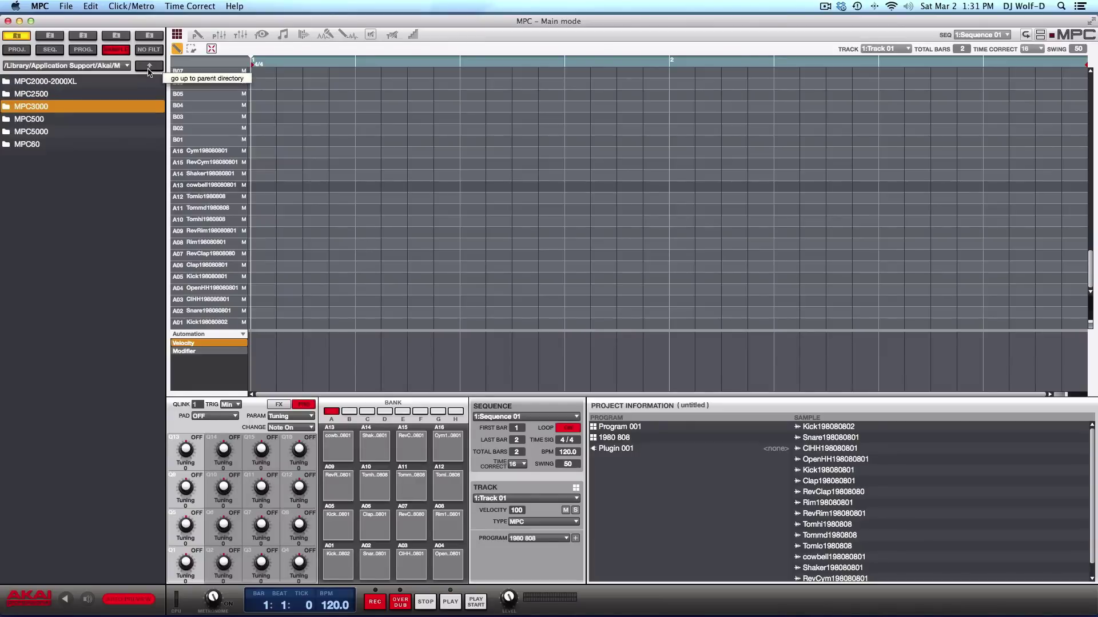
click(149, 68)
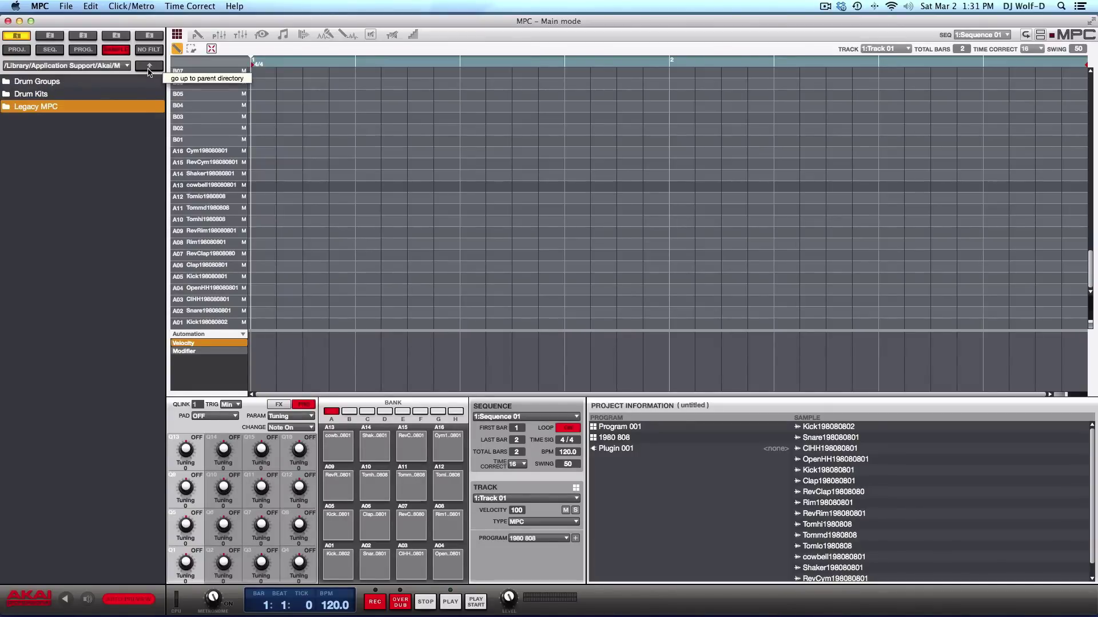
click(149, 67)
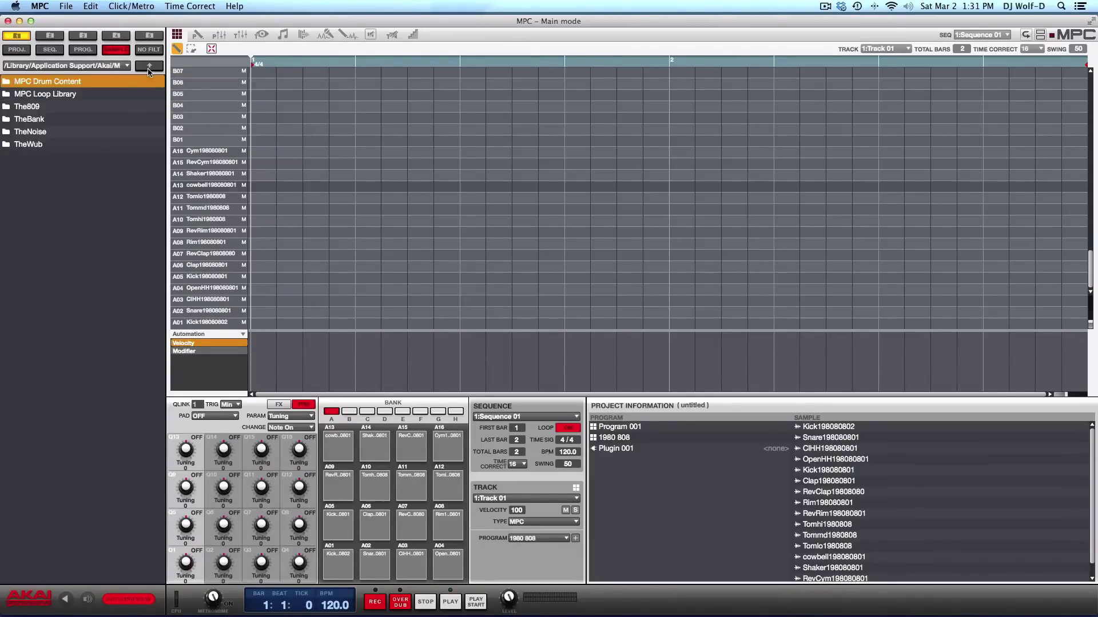
Step: Open the Dubstep folder under MPC Loop Library > WAV Loops
double_click(11, 95)
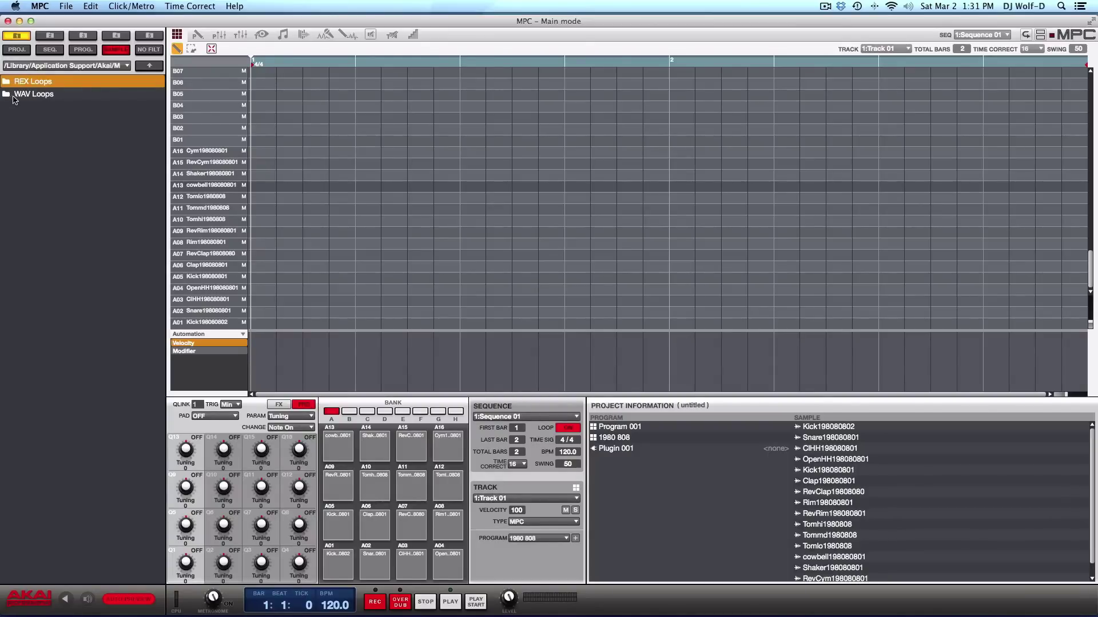
double_click(12, 95)
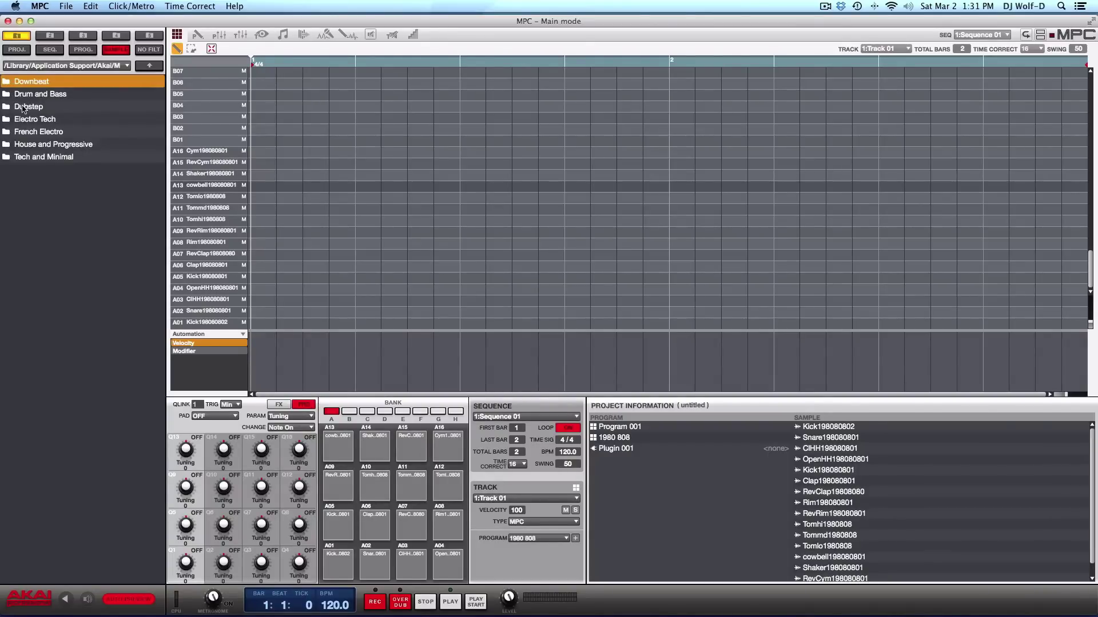
double_click(23, 108)
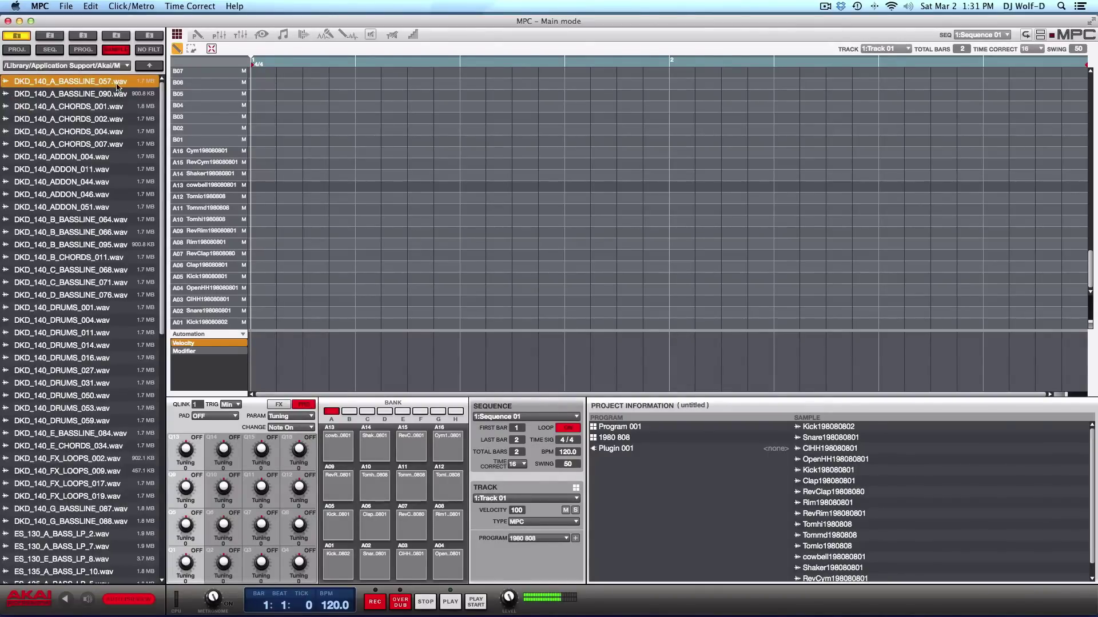
Step: Audition the DKD_140 Dubstep loops, from BASSLINE_090 through ADDON_044
click(78, 95)
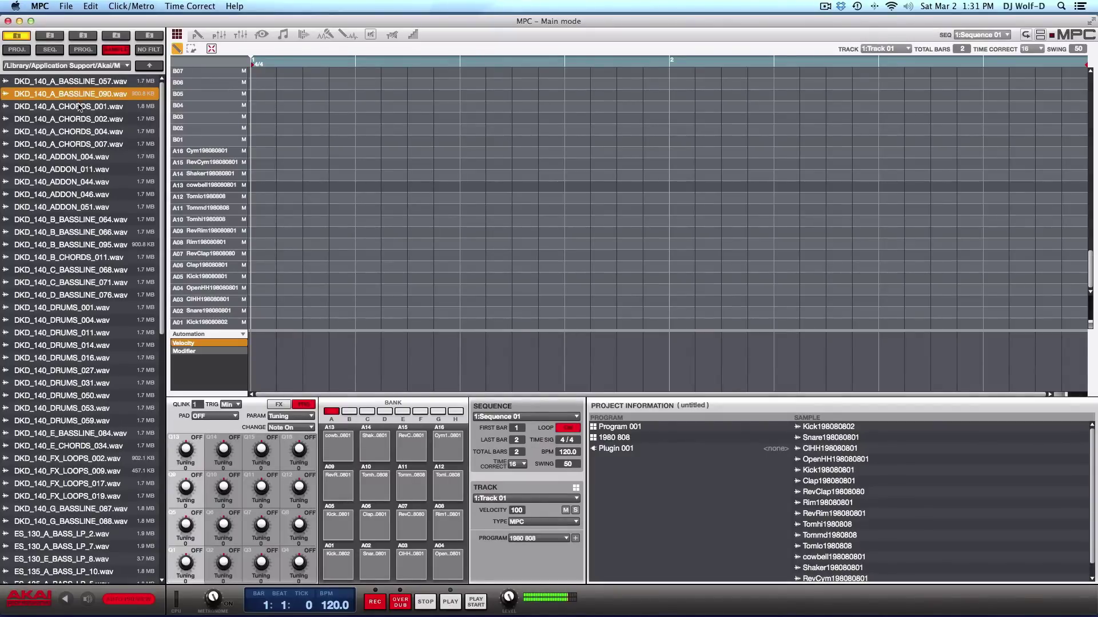
click(79, 107)
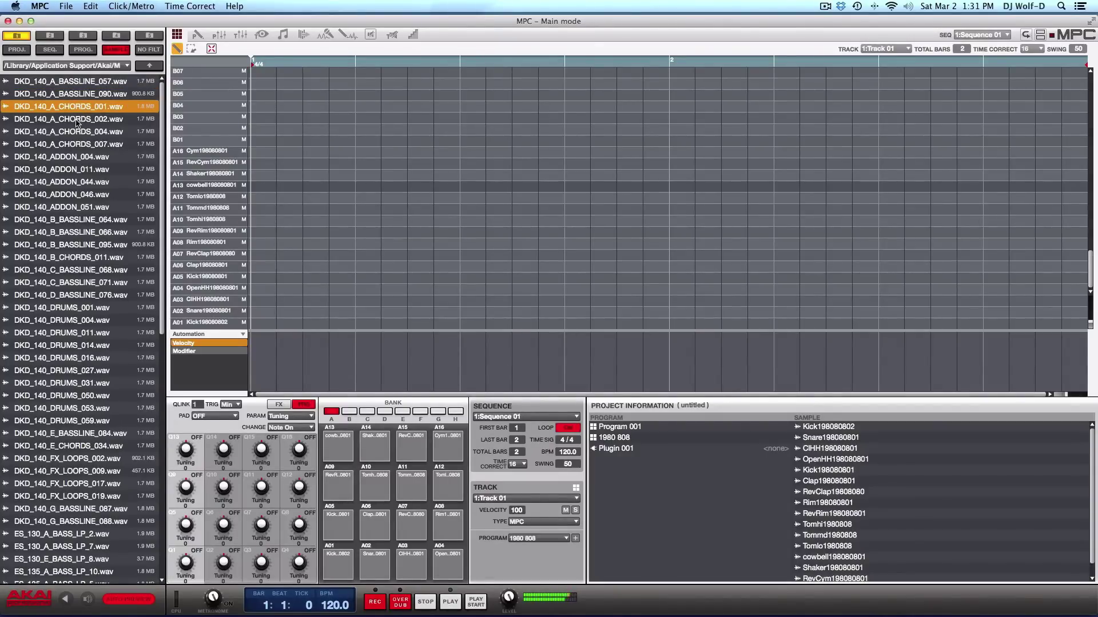
click(77, 121)
key(Down)
key(Down)
key(Down)
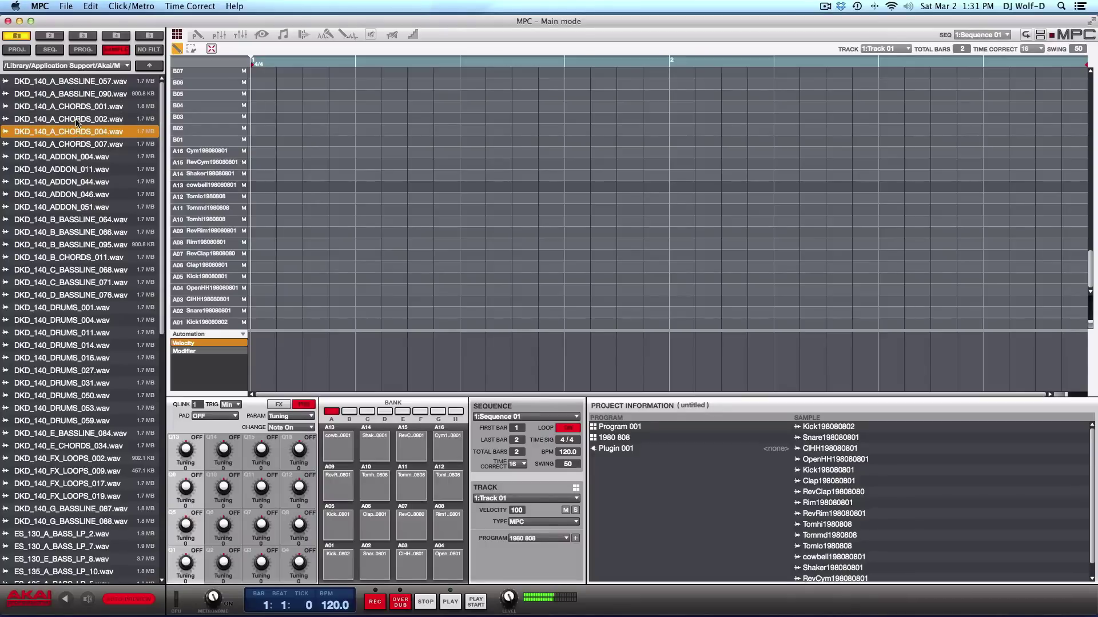
click(84, 173)
key(Down)
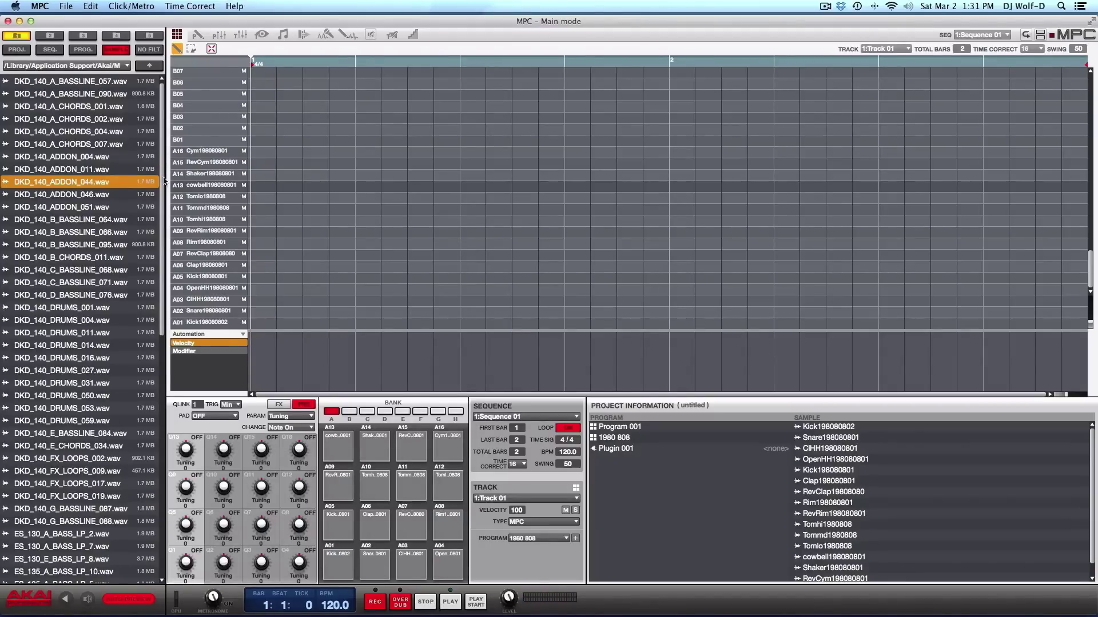
drag(163, 166, 163, 86)
Step: Go back to the genre folders and open another genre's WAV loop folder
click(148, 67)
double_click(149, 106)
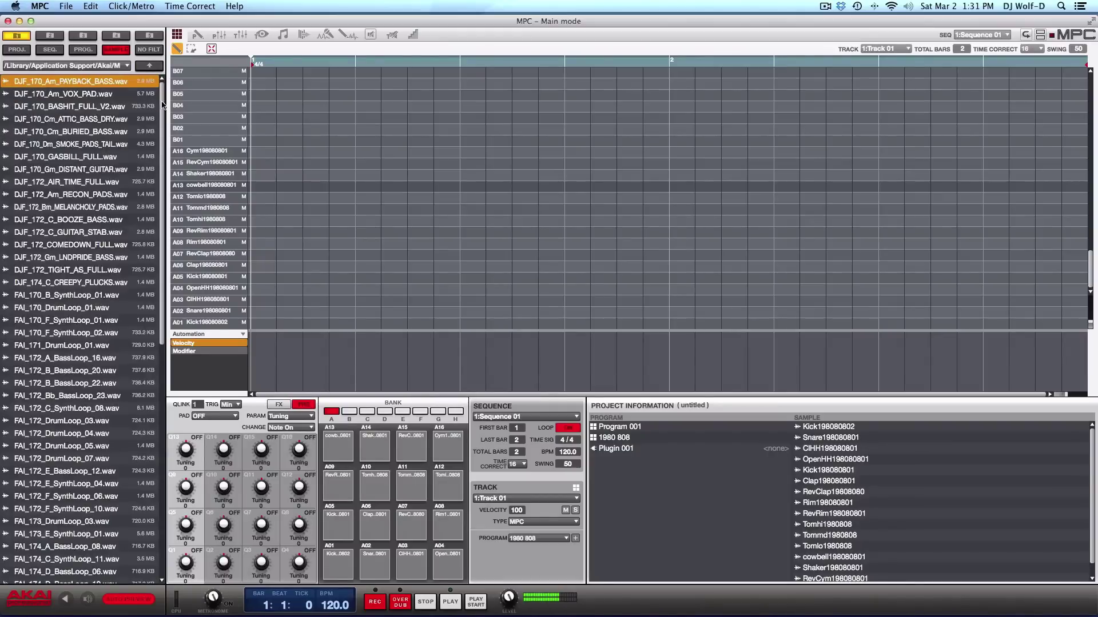
drag(163, 105, 158, 68)
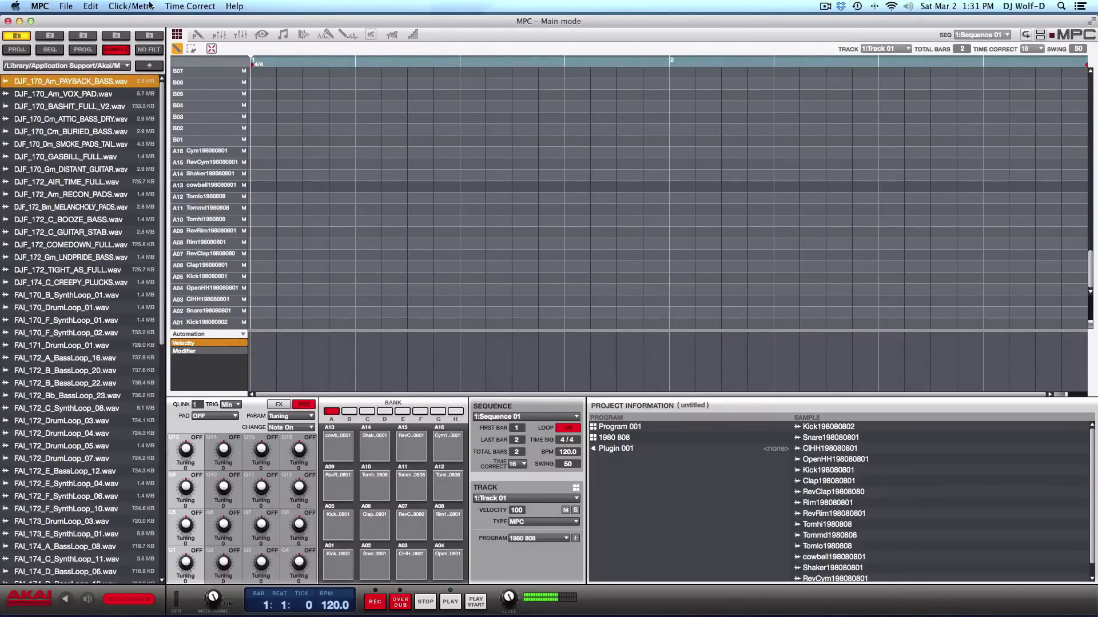